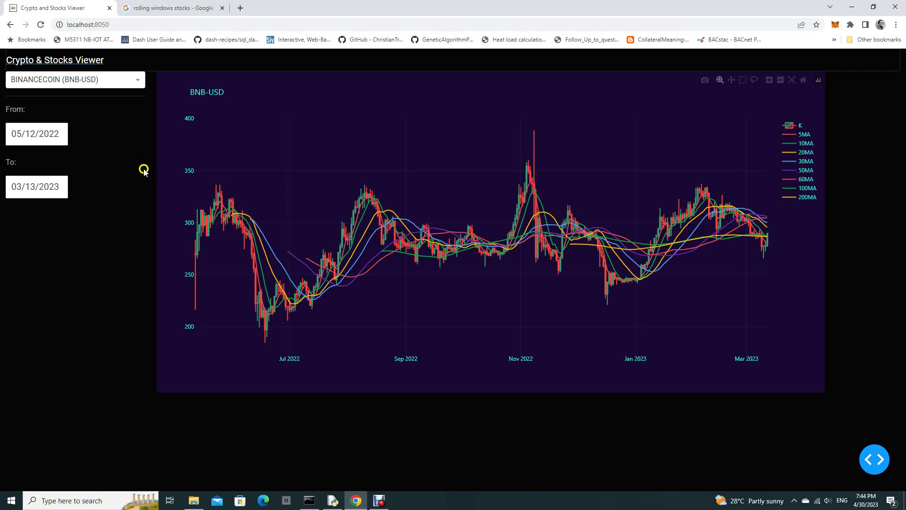
Step: Open the ticker dropdown on the BNB-USD chart to list the crypto and stock options
left_click(99, 79)
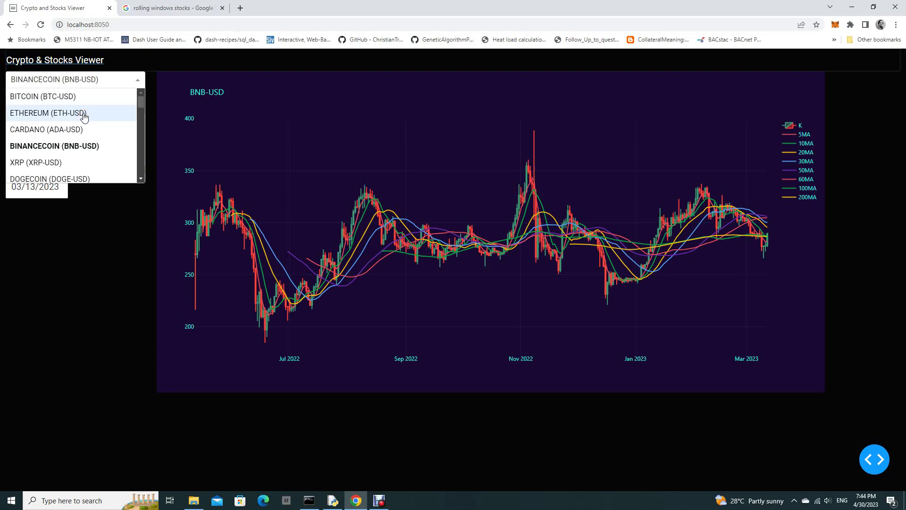
scroll(85, 115, "down", 3)
scroll(85, 115, "down", 3)
scroll(85, 115, "down", 3)
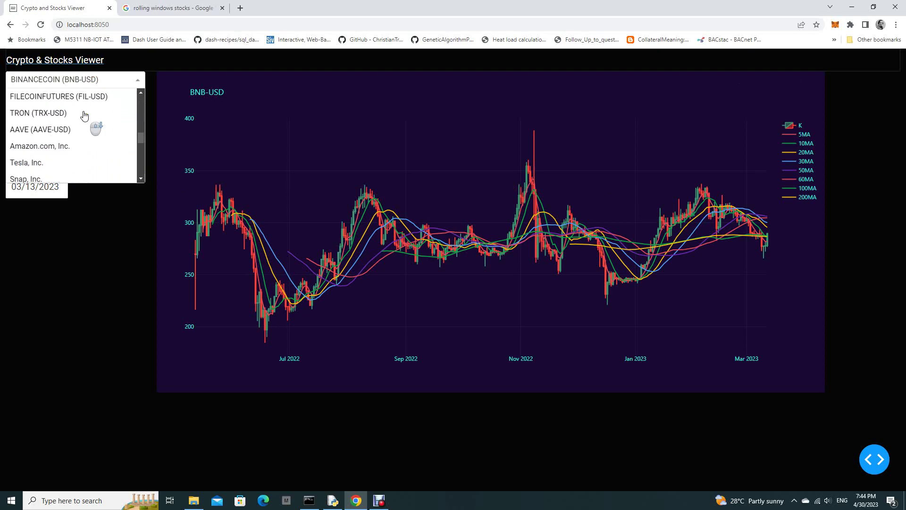
scroll(85, 115, "down", 2)
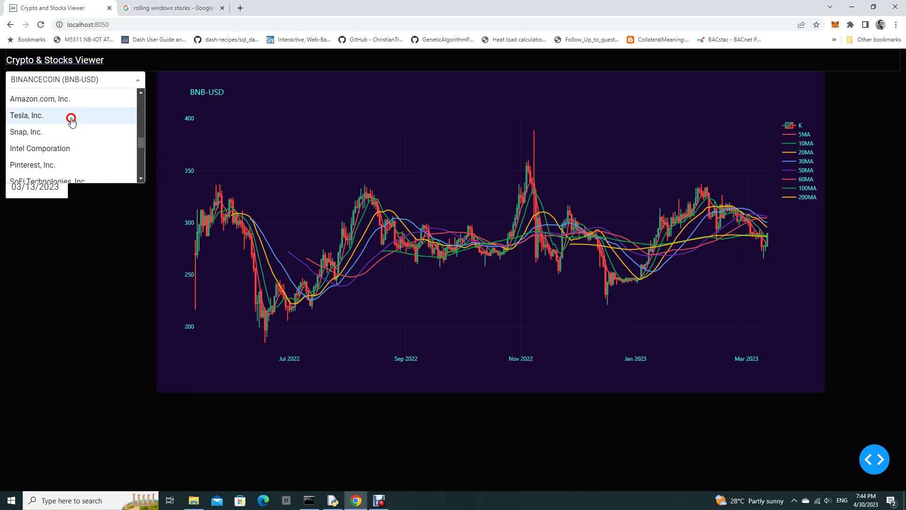
Step: Chart Tesla, Inc. zoomed to July–December 2022 and hide the 5MA through 200MA lines
left_click(71, 117)
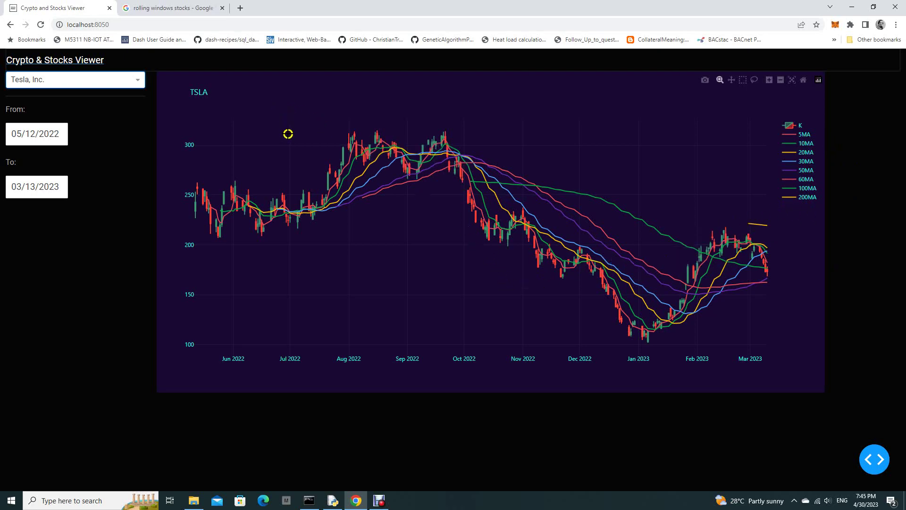
left_click_drag(287, 134, 635, 329)
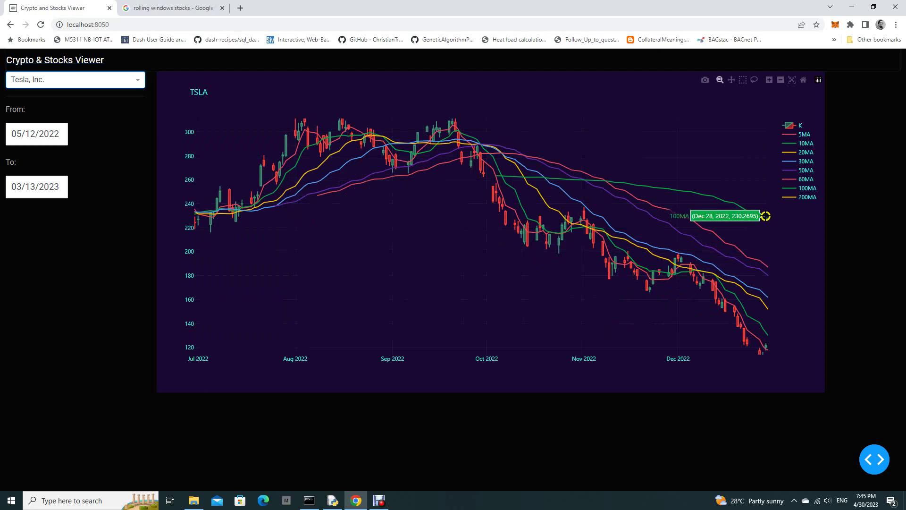
left_click(789, 200)
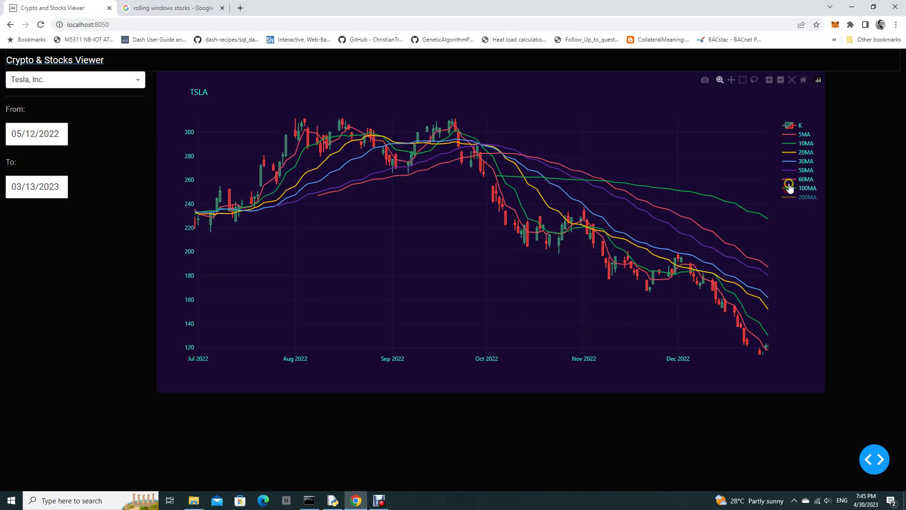
left_click(790, 188)
left_click(788, 179)
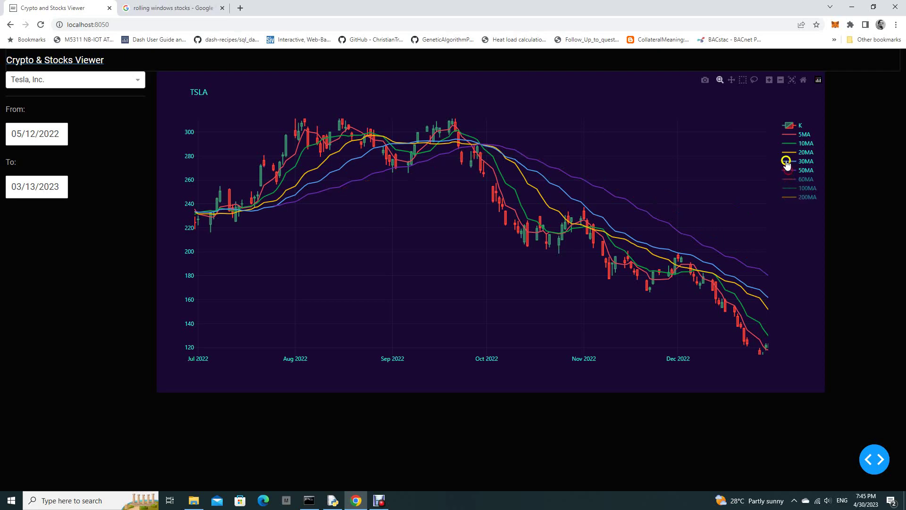
left_click(787, 170)
left_click(789, 152)
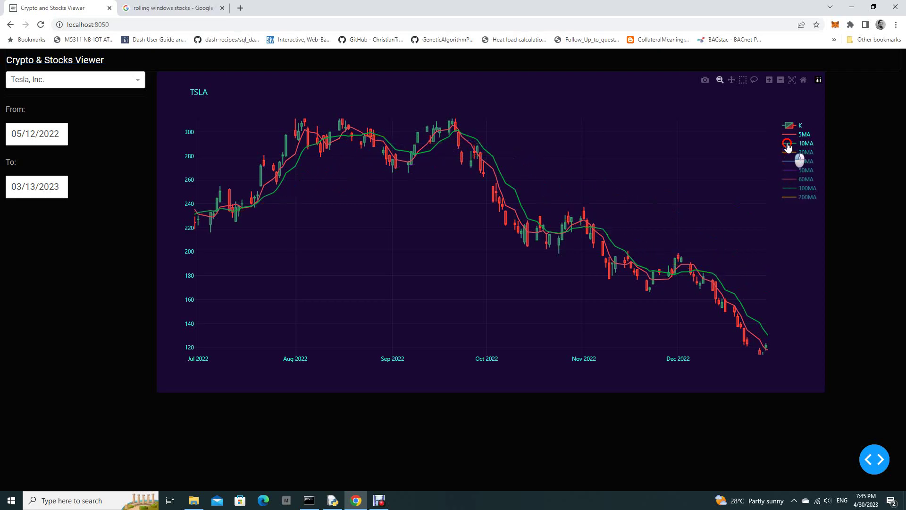
left_click(788, 134)
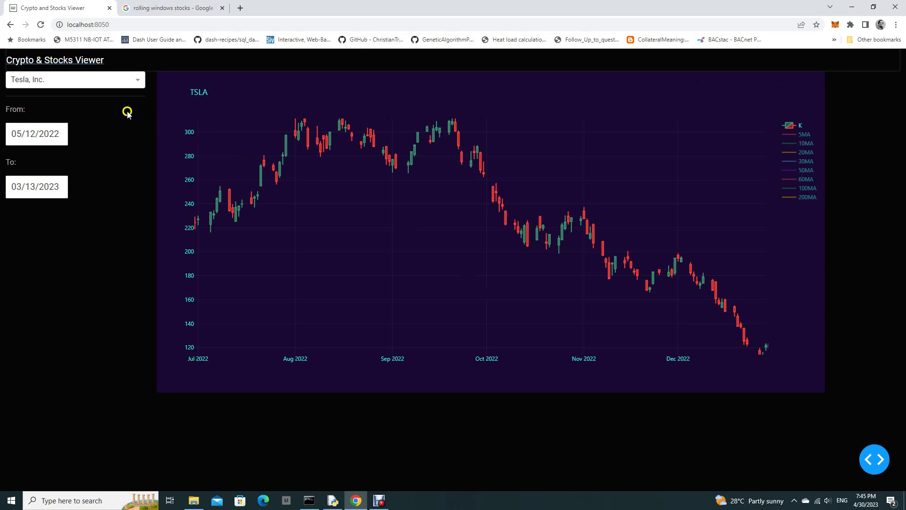
Step: Chart SOLANA (SOL-USD), then ETHEREUM (ETH-USD), and finally BITCOIN (BTC-USD)
left_click(64, 80)
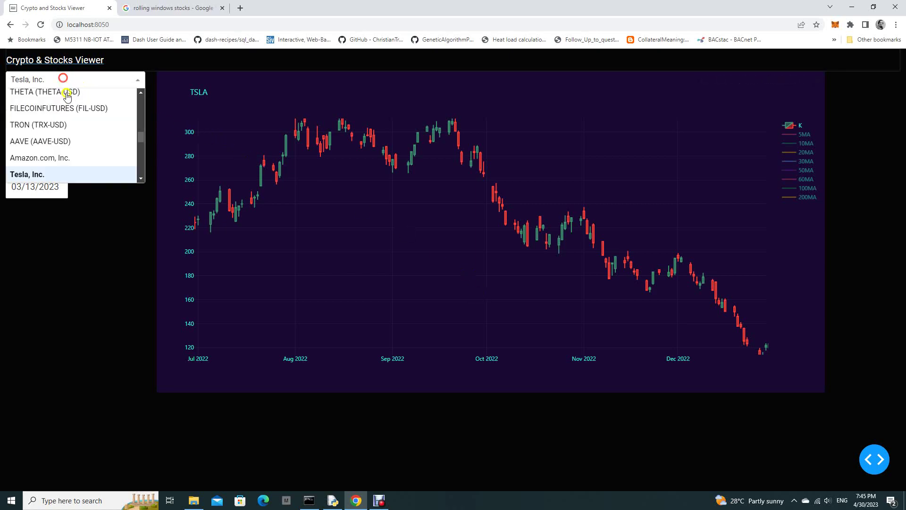
scroll(113, 132, "down", 5)
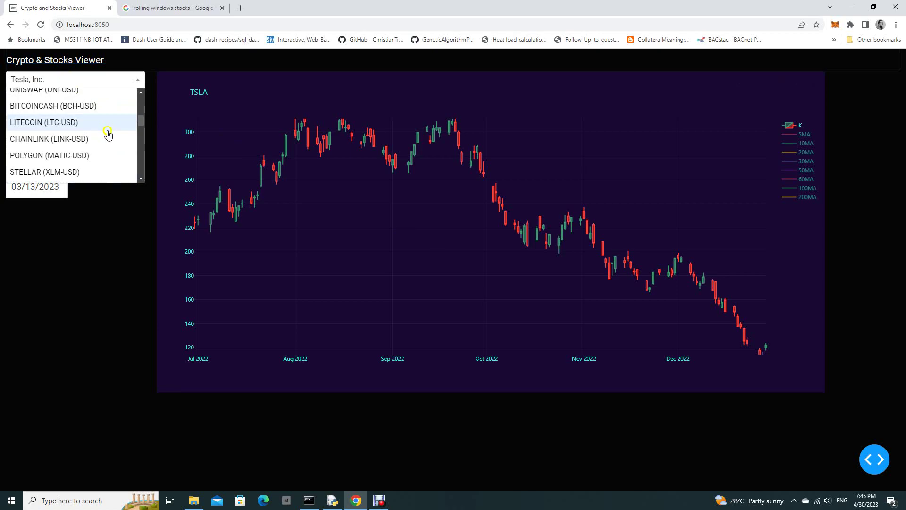
scroll(99, 150, "up", 2)
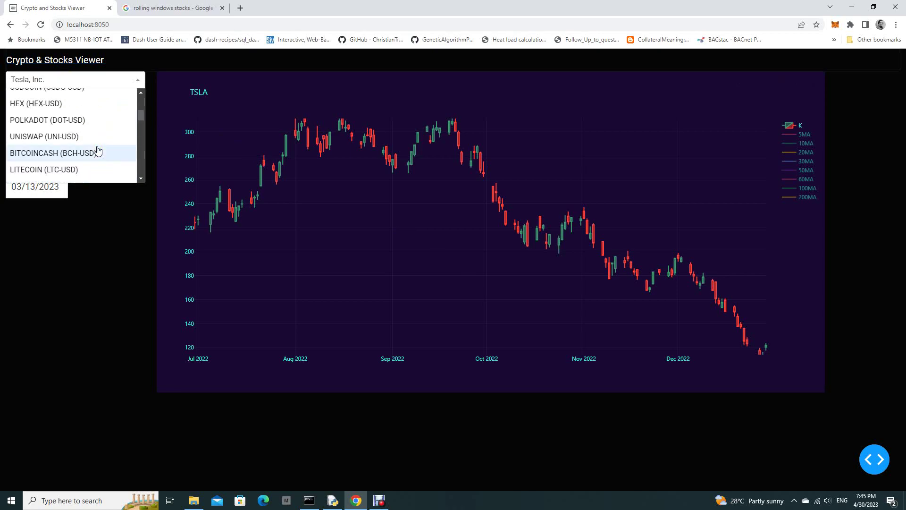
scroll(99, 150, "up", 3)
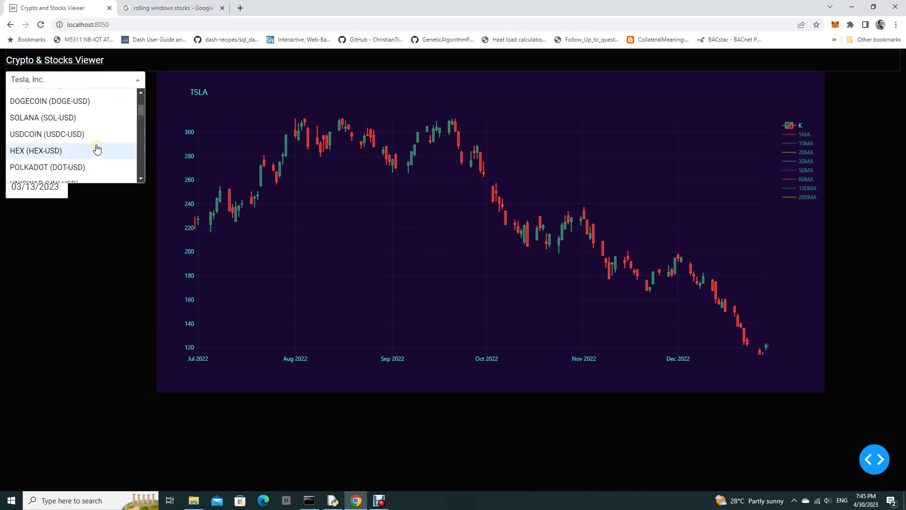
scroll(97, 149, "up", 3)
scroll(97, 150, "down", 1)
scroll(106, 147, "down", 2)
left_click(46, 118)
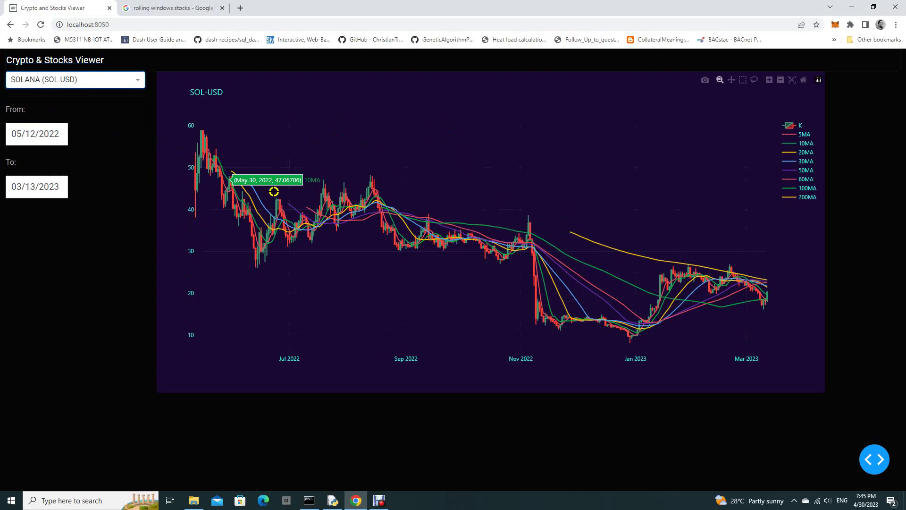
mouse_move(201, 208)
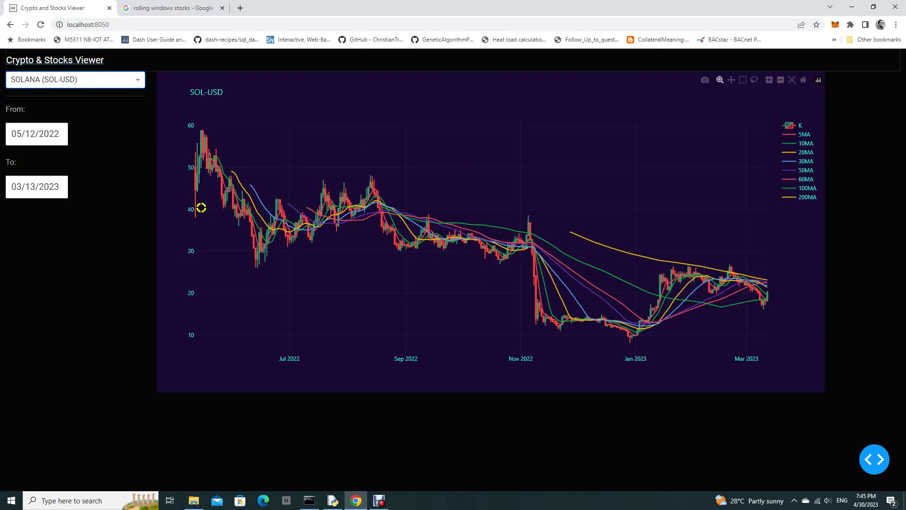
left_click(51, 81)
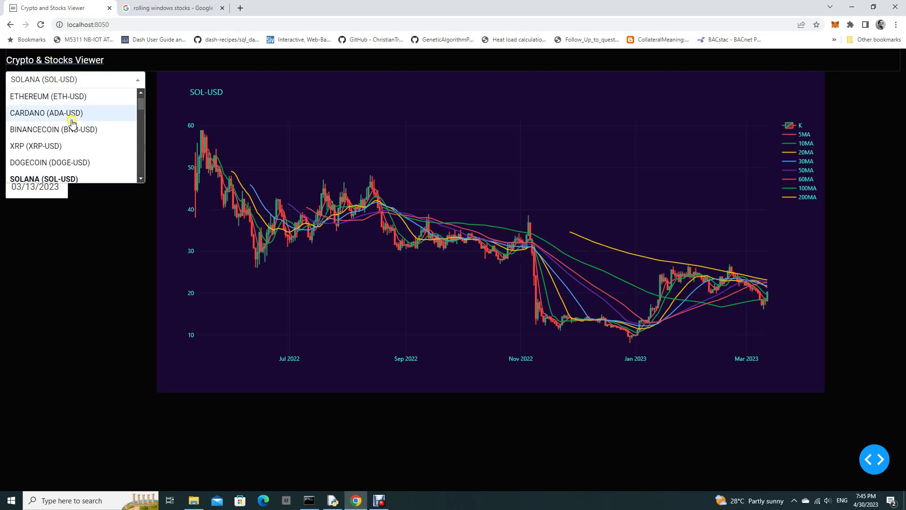
left_click(63, 96)
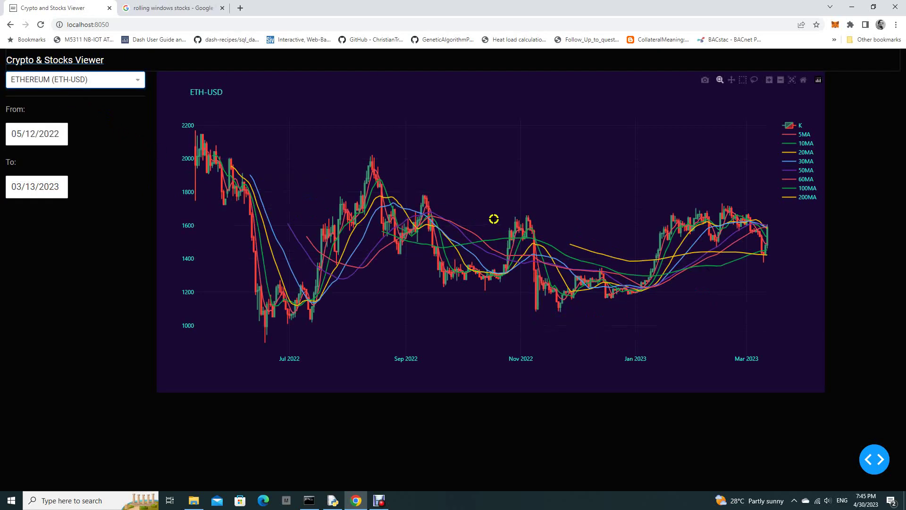
left_click(68, 80)
left_click(42, 97)
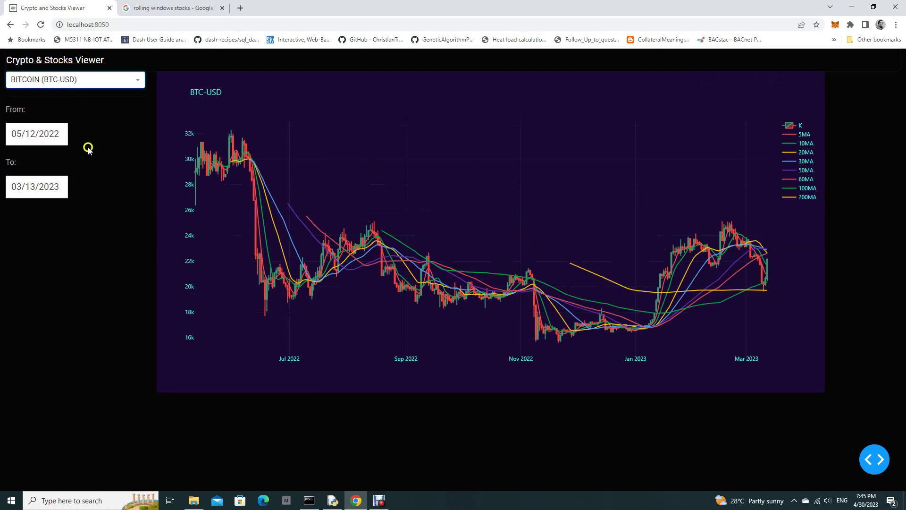
Step: Set the chart's start date to 06/01/2022
left_click(35, 133)
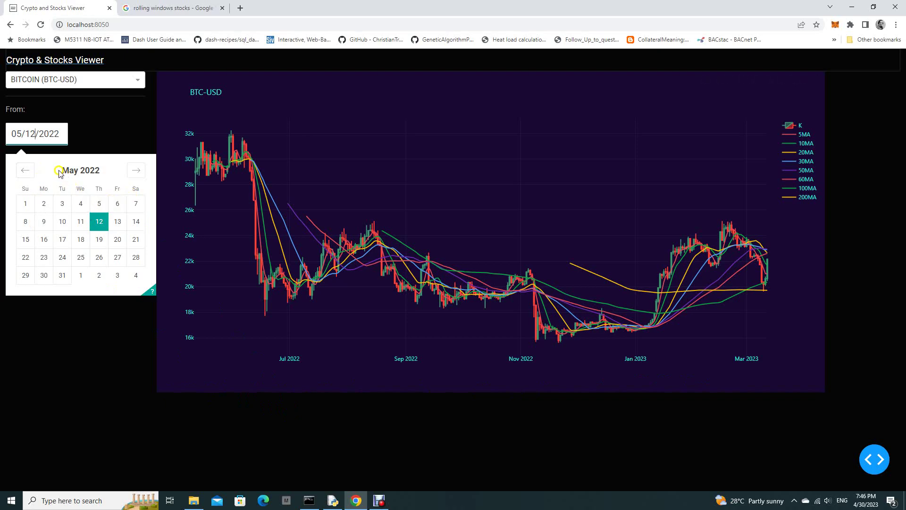
left_click(136, 170)
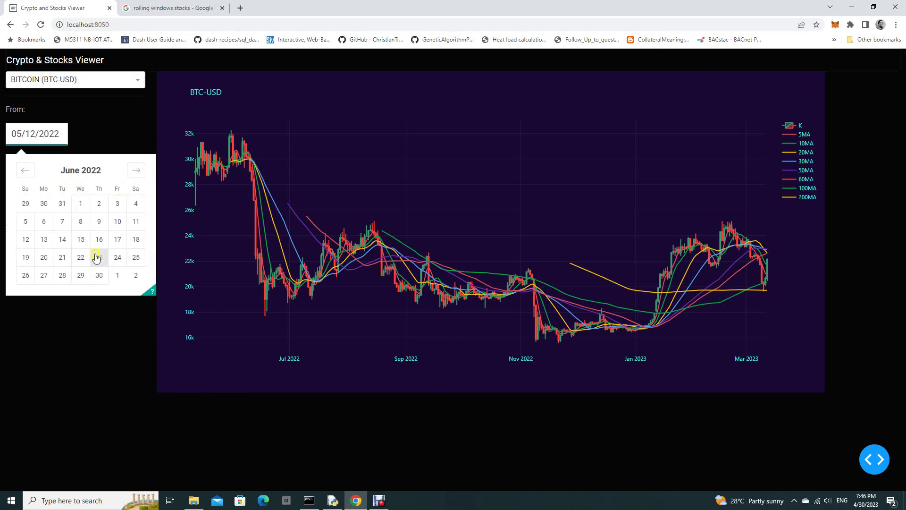
left_click(79, 204)
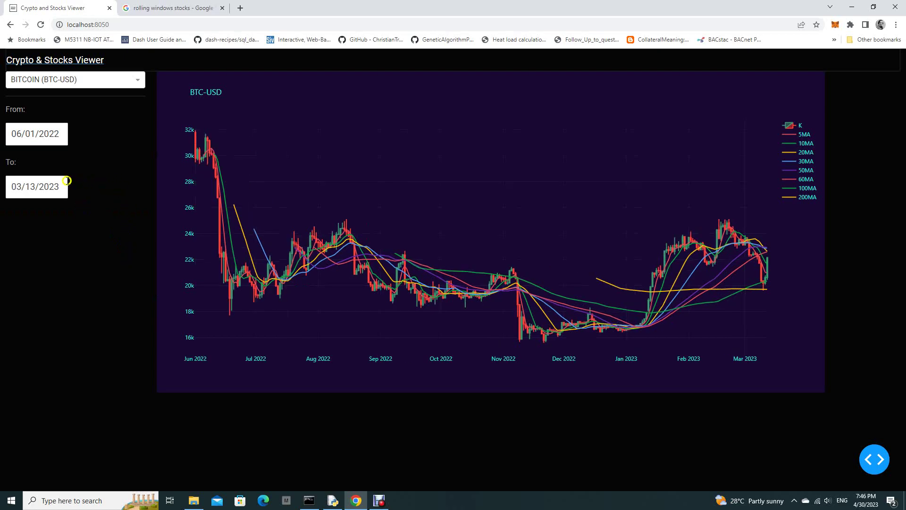
Step: Set the chart's end date to 12/30/2022
left_click(43, 187)
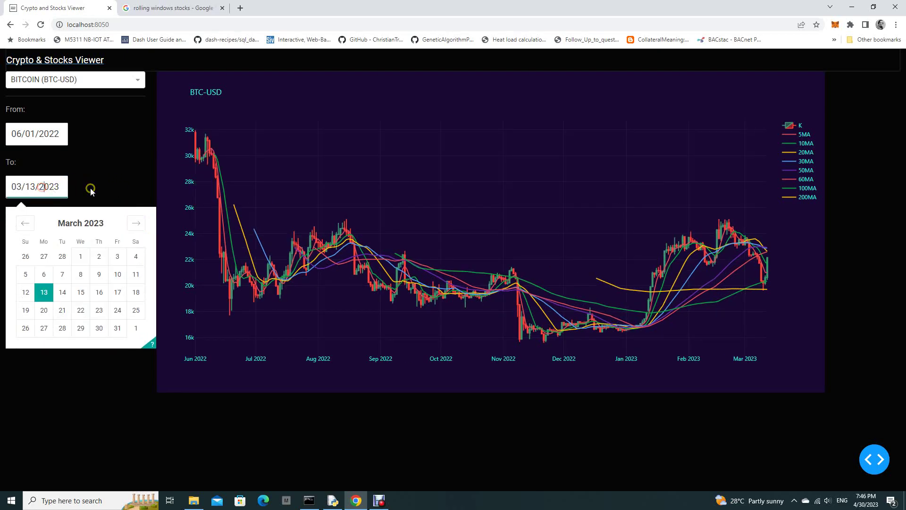
left_click(30, 224)
left_click(31, 225)
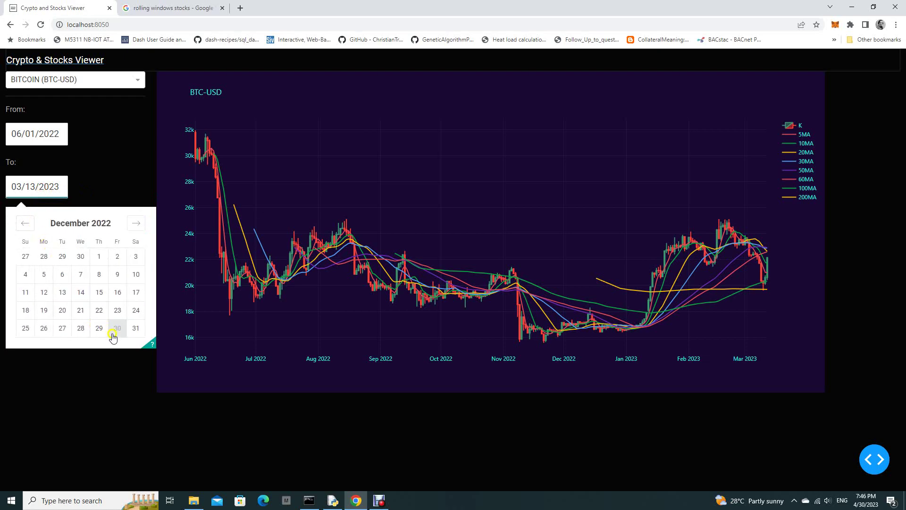
left_click(117, 329)
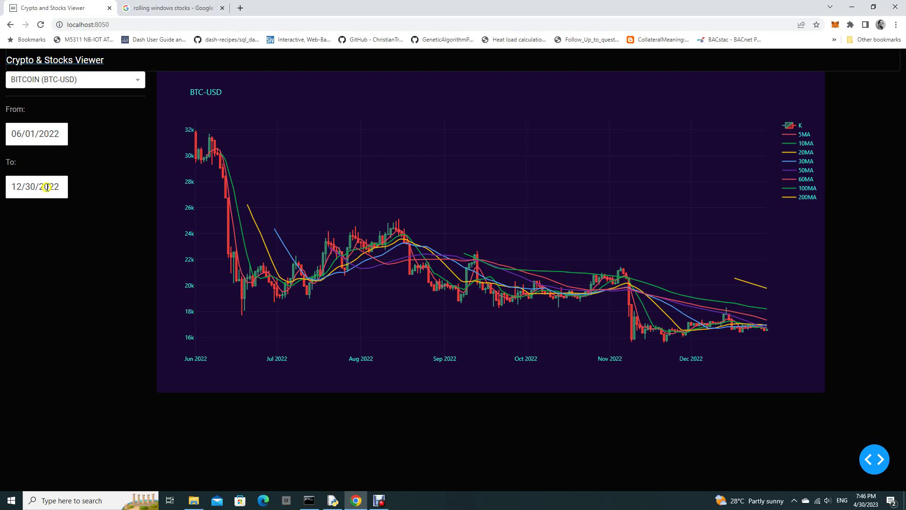
left_click(52, 271)
left_click(333, 500)
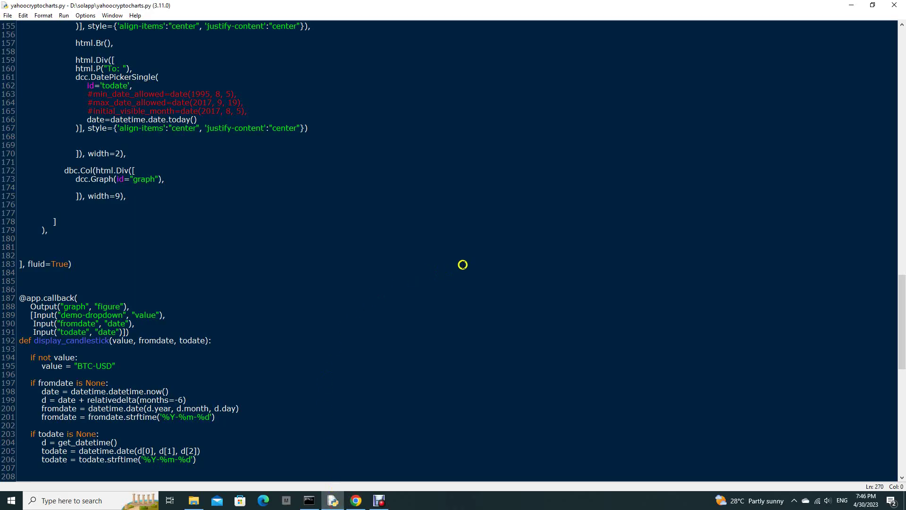
scroll(475, 274, "up", 10)
scroll(475, 274, "up", 10)
scroll(475, 277, "up", 10)
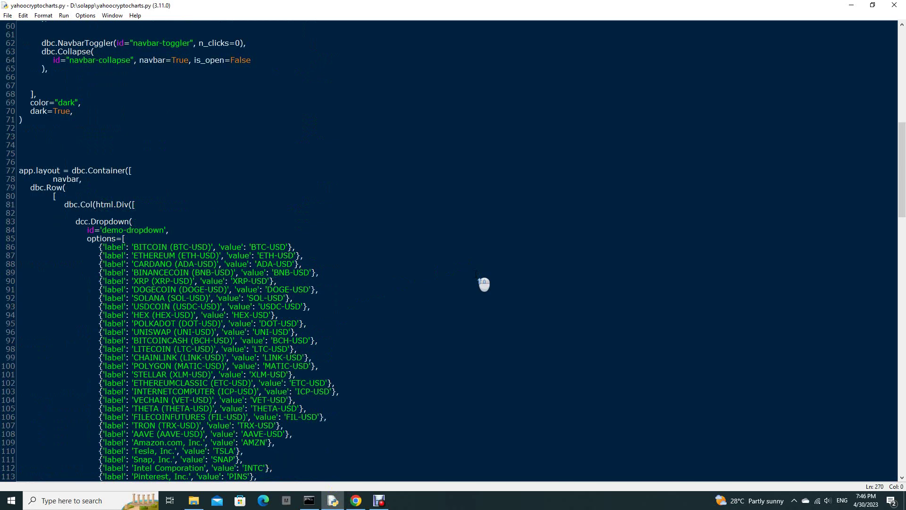
scroll(482, 280, "up", 8)
scroll(484, 284, "up", 10)
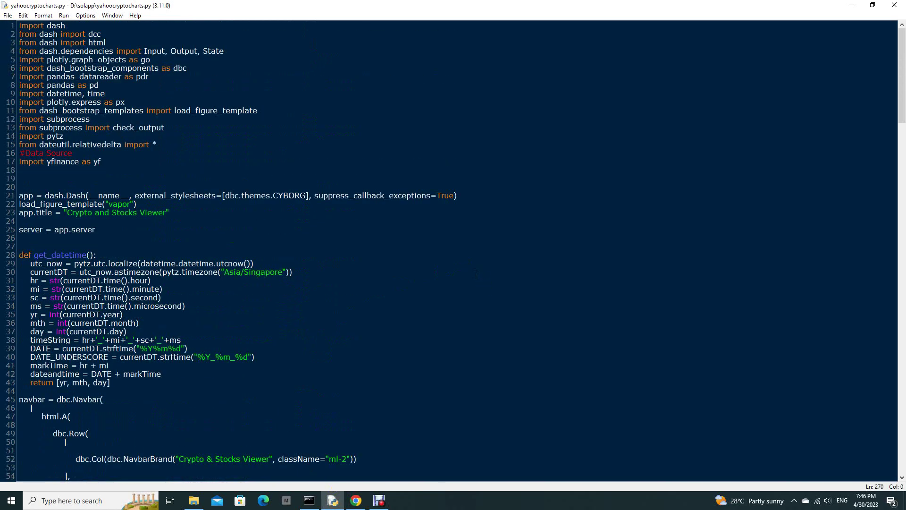
scroll(484, 284, "down", 5)
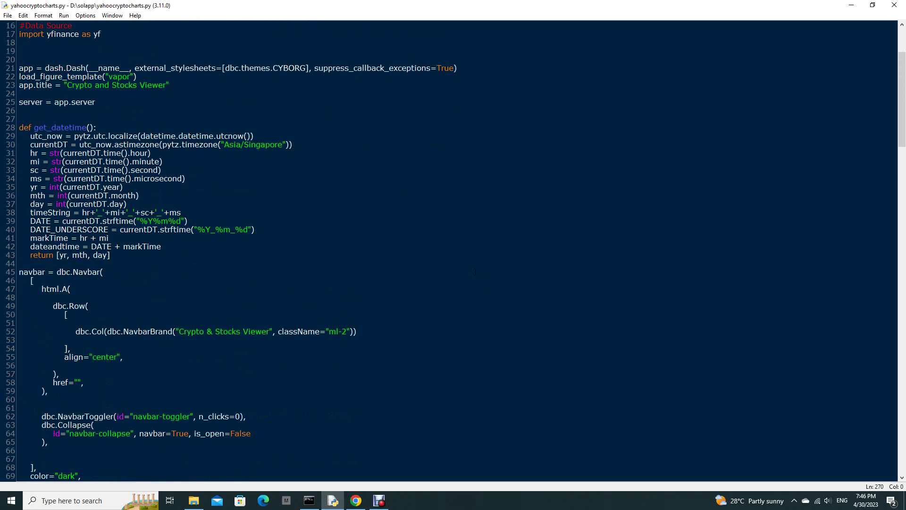
scroll(484, 282, "up", 5)
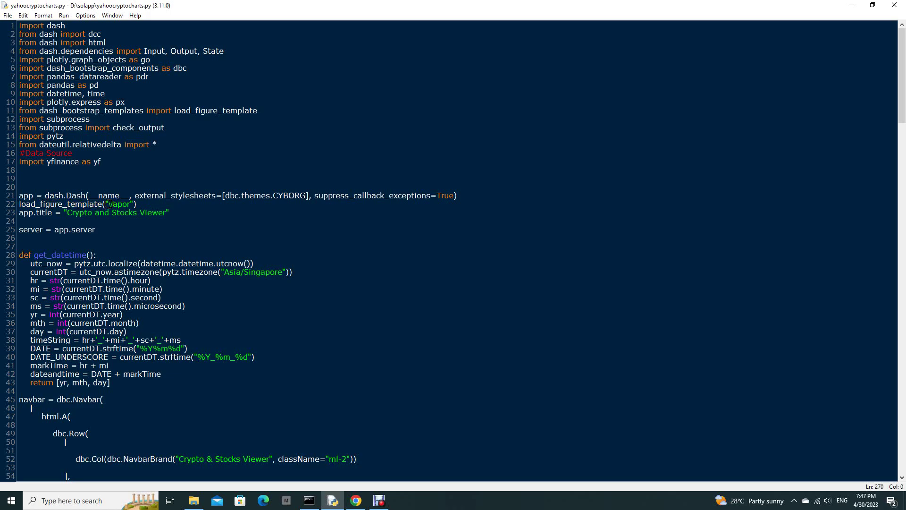
left_click(355, 501)
right_click(355, 501)
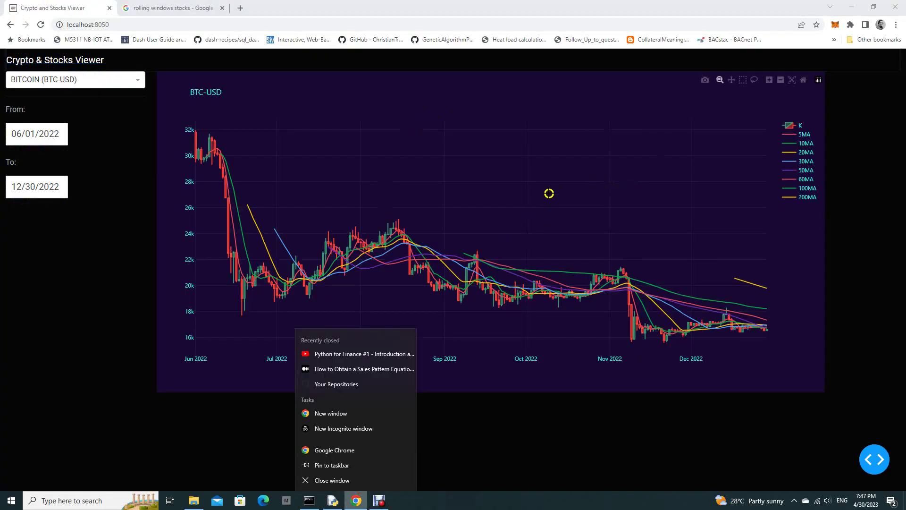
left_click(832, 251)
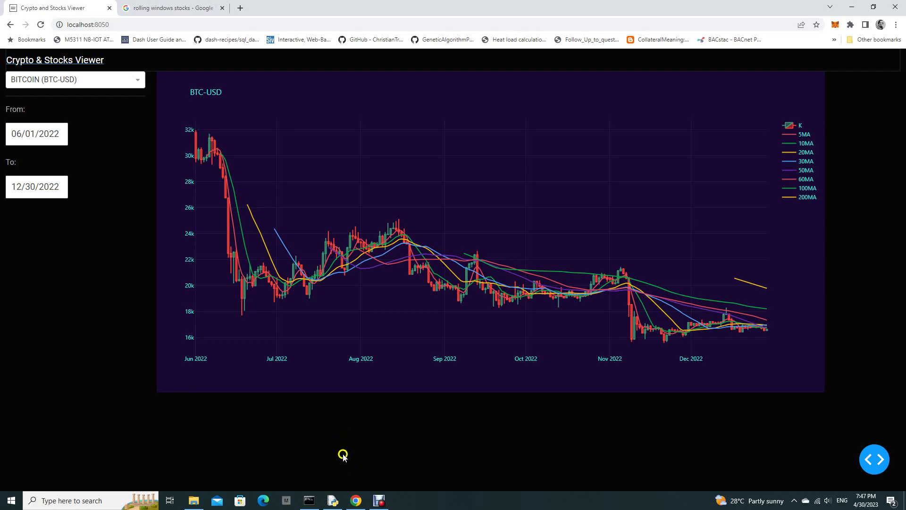
left_click(332, 500)
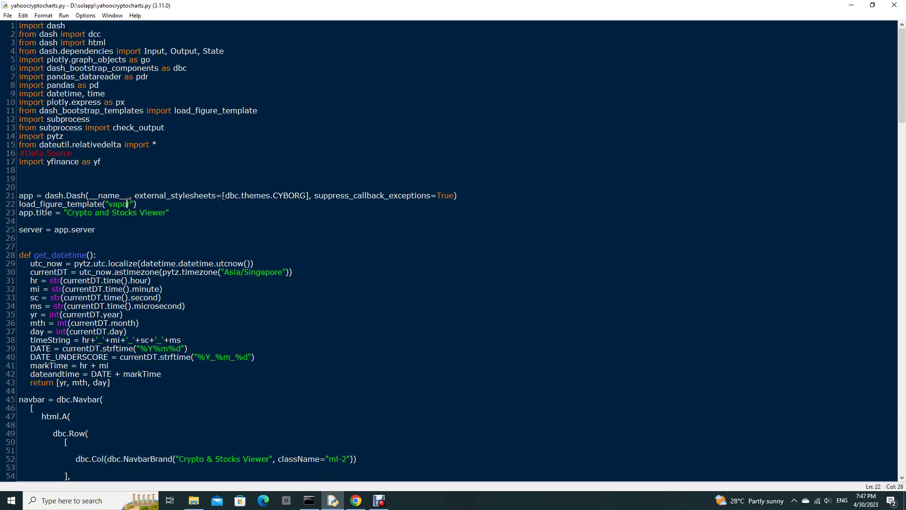
Step: Change line 22's figure template from 'vapor' to 'darkly', save, and preview the chart
key("BackSpace")
key("BackSpace")
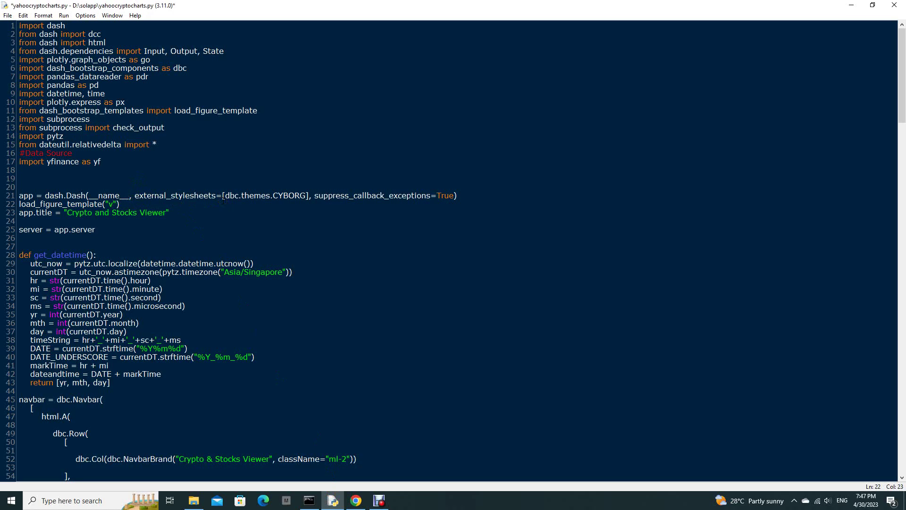
type("darkly")
key("ctrl+s")
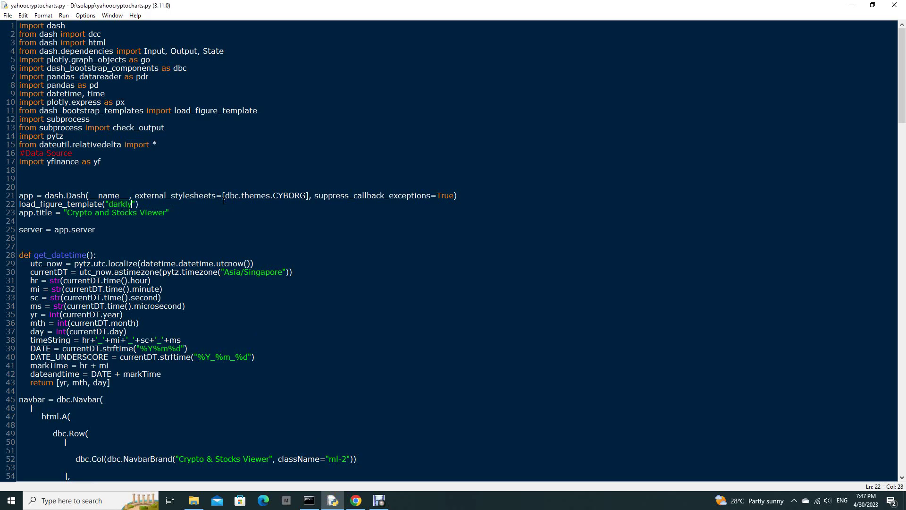
left_click(356, 501)
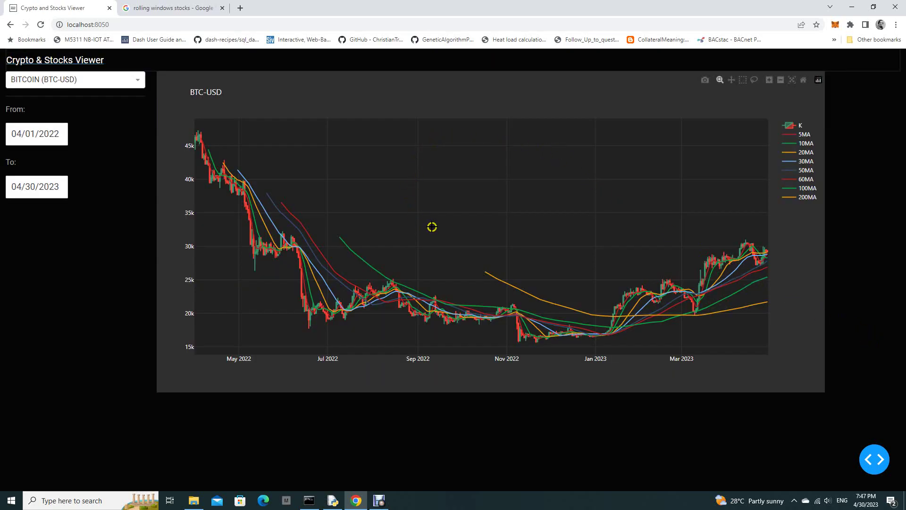
Step: Restore the line 22 template to 'vapor' and recheck the chart in Chrome
mouse_move(502, 155)
left_click(333, 501)
right_click(334, 501)
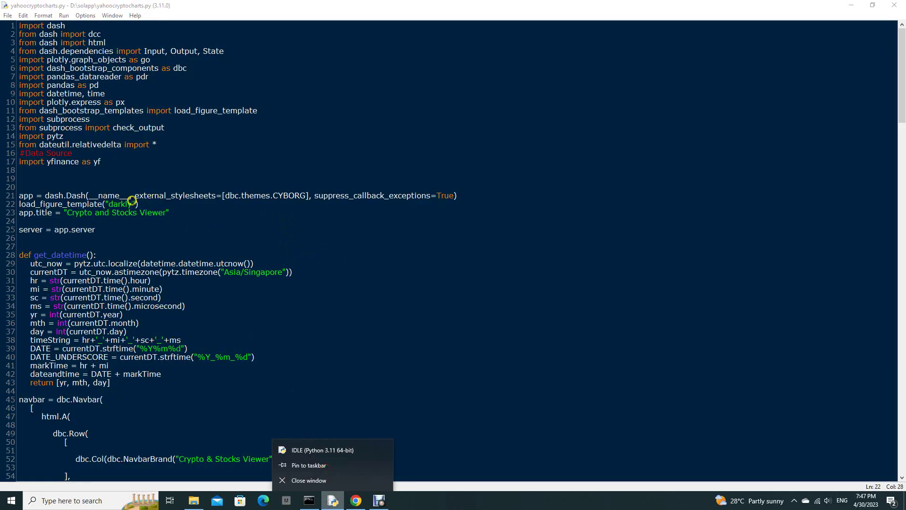
left_click(131, 204)
key("BackSpace")
key("BackSpace")
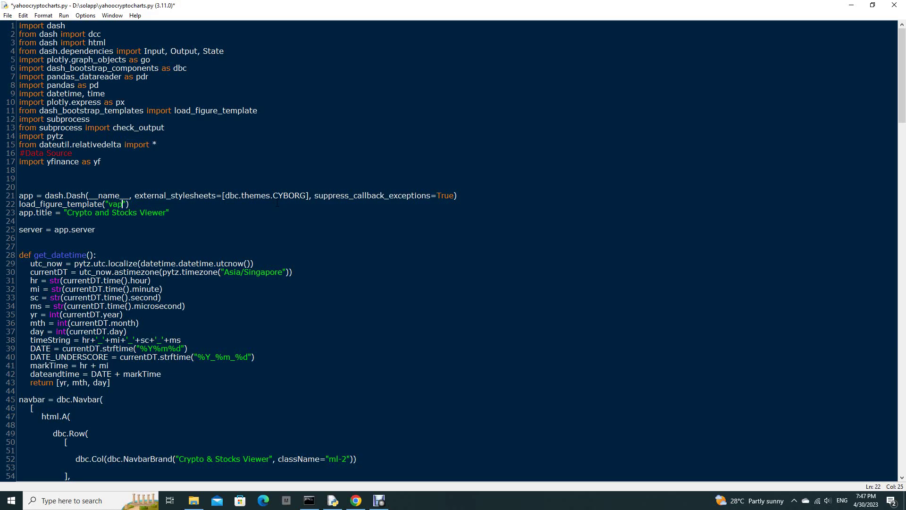
scroll(280, 202, "down", 3)
scroll(276, 177, "down", 3)
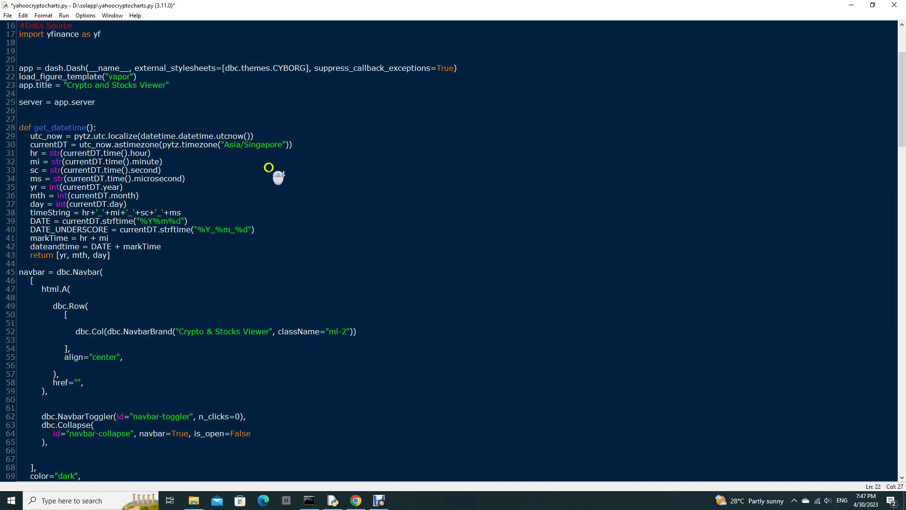
scroll(171, 181, "up", 5)
scroll(157, 174, "up", 1)
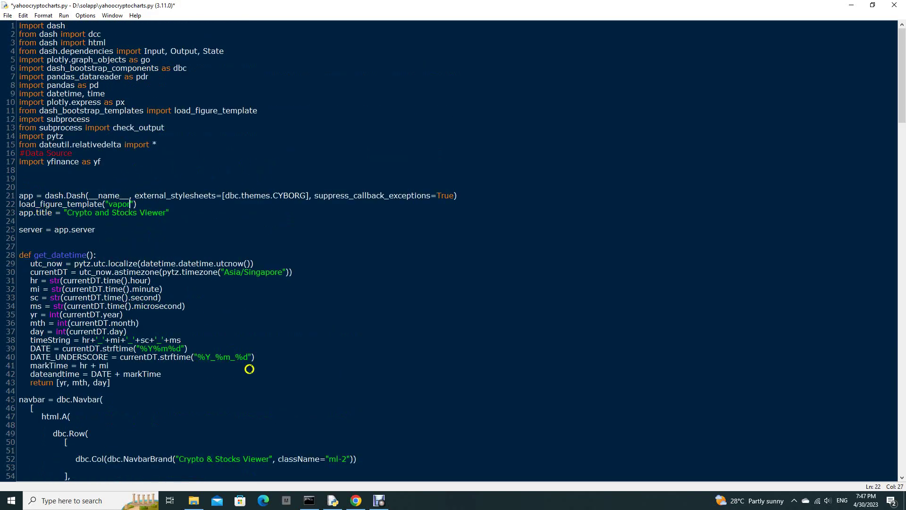
left_click(356, 501)
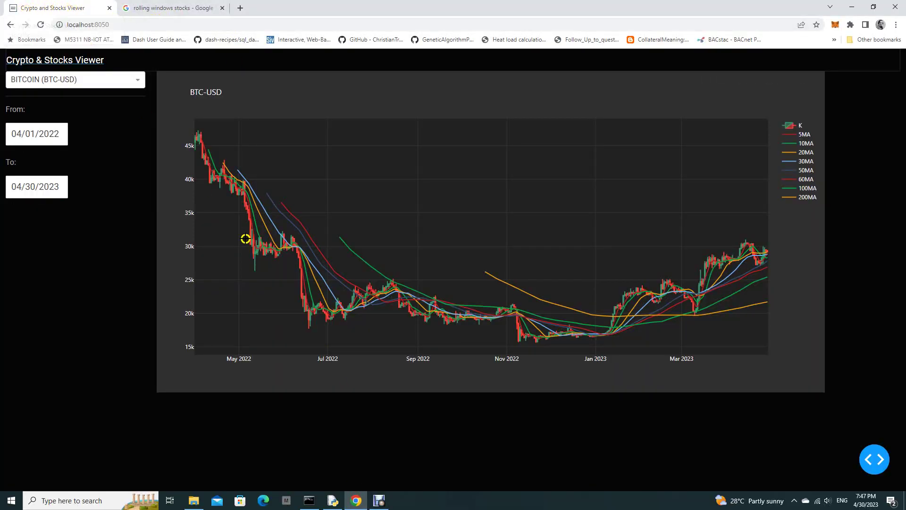
left_click(332, 502)
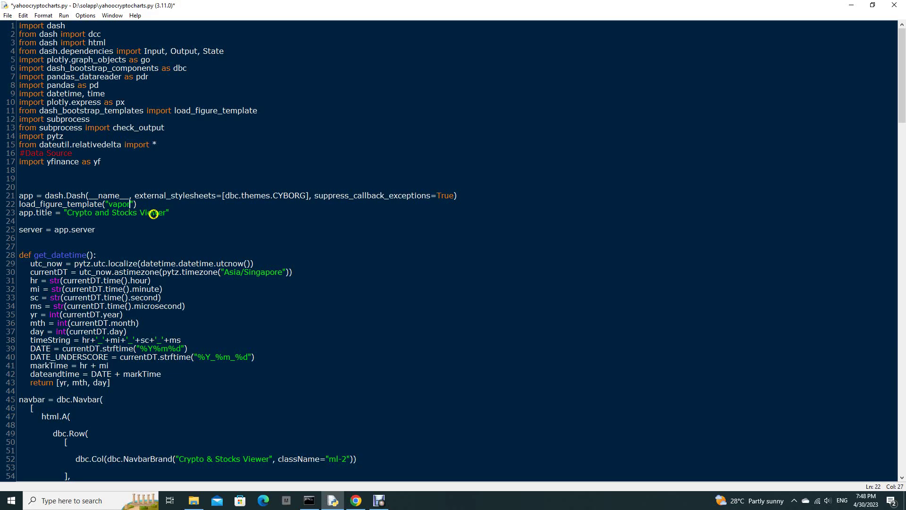
scroll(162, 222, "down", 2)
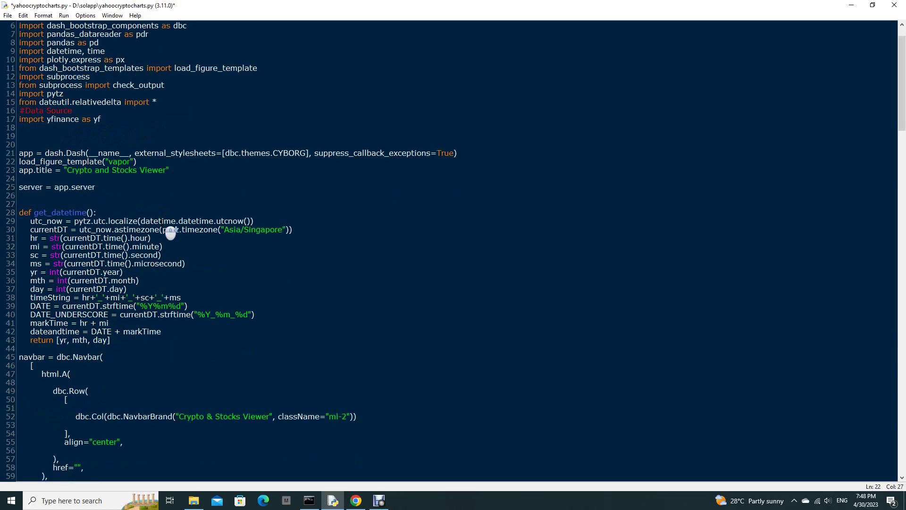
scroll(171, 232, "down", 5)
scroll(170, 233, "down", 5)
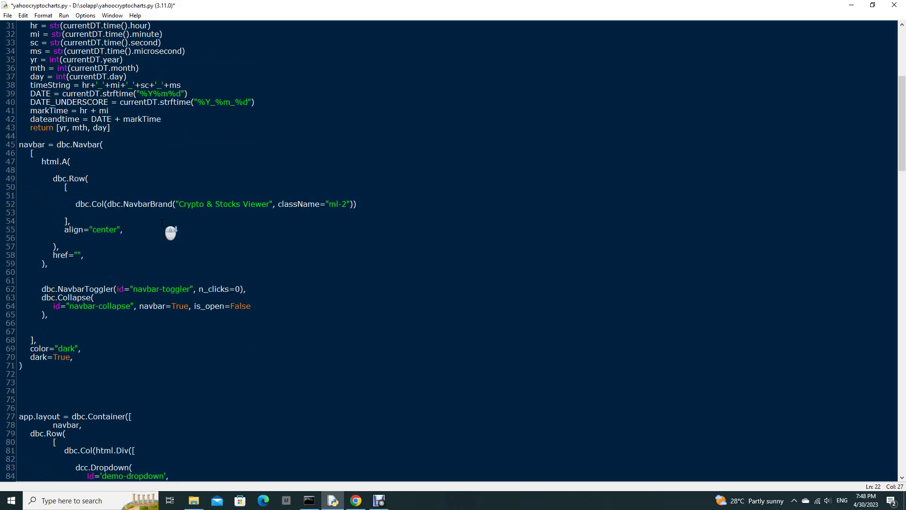
scroll(170, 232, "down", 5)
scroll(171, 233, "down", 5)
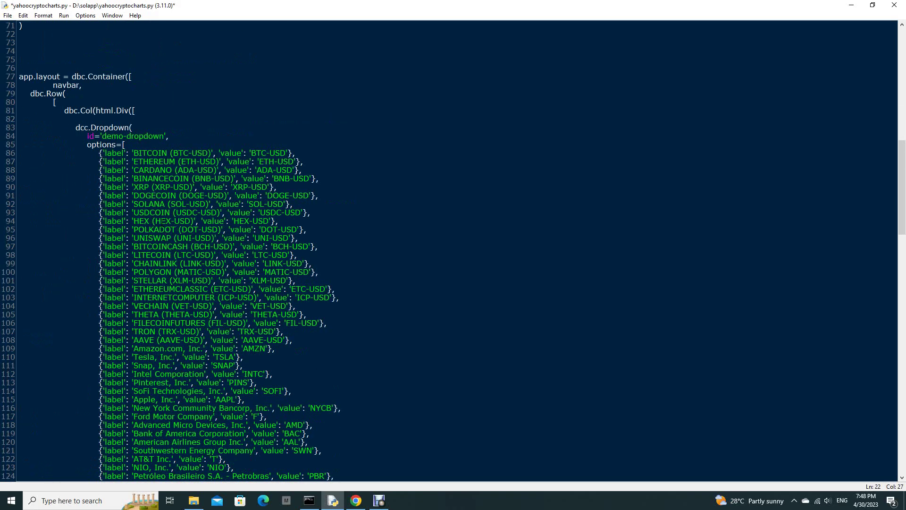
scroll(171, 232, "down", 5)
scroll(171, 232, "down", 3)
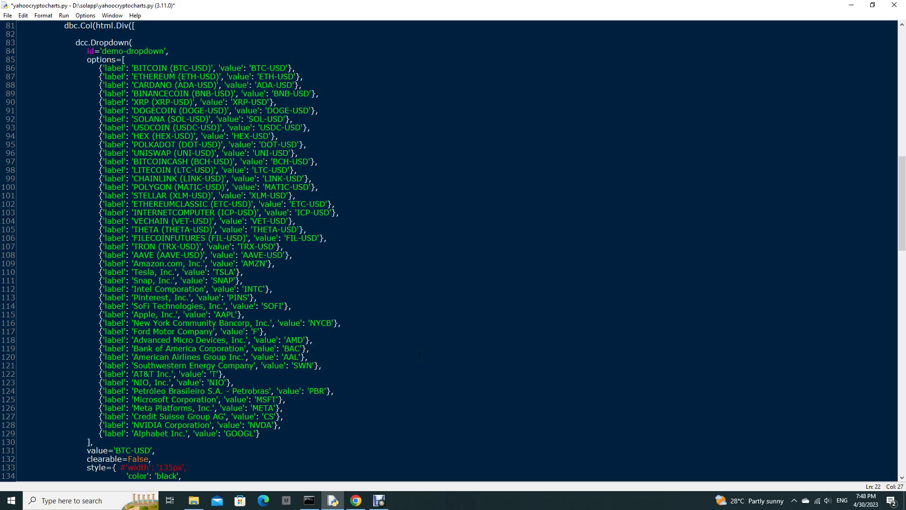
scroll(418, 354, "down", 10)
scroll(418, 355, "down", 10)
scroll(418, 354, "down", 10)
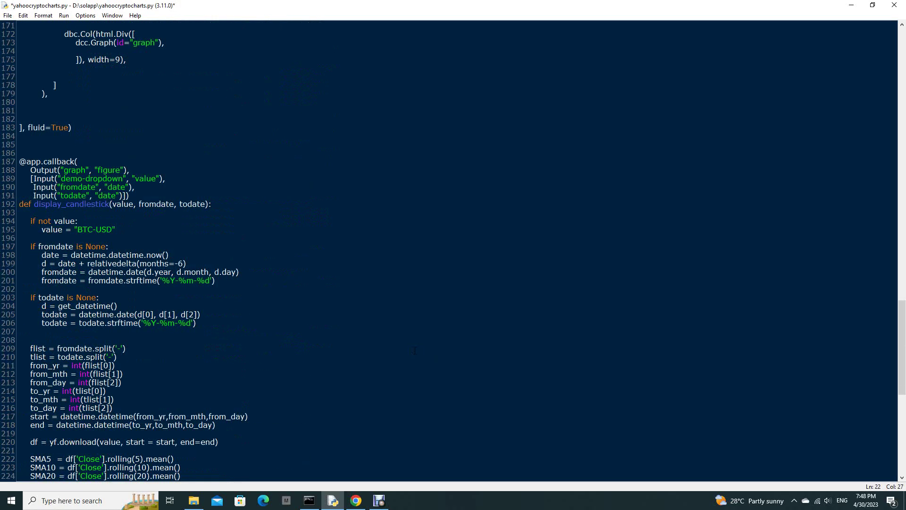
scroll(414, 351, "down", 5)
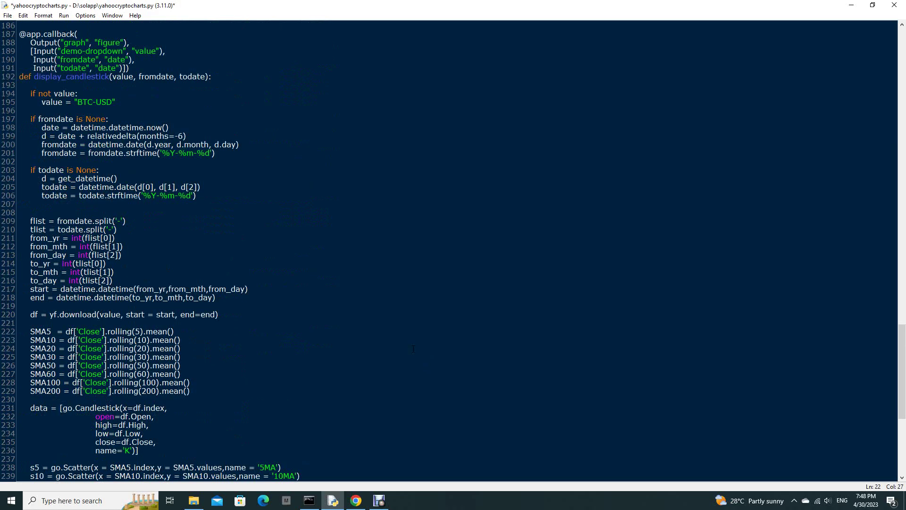
scroll(420, 359, "down", 5)
scroll(421, 359, "down", 5)
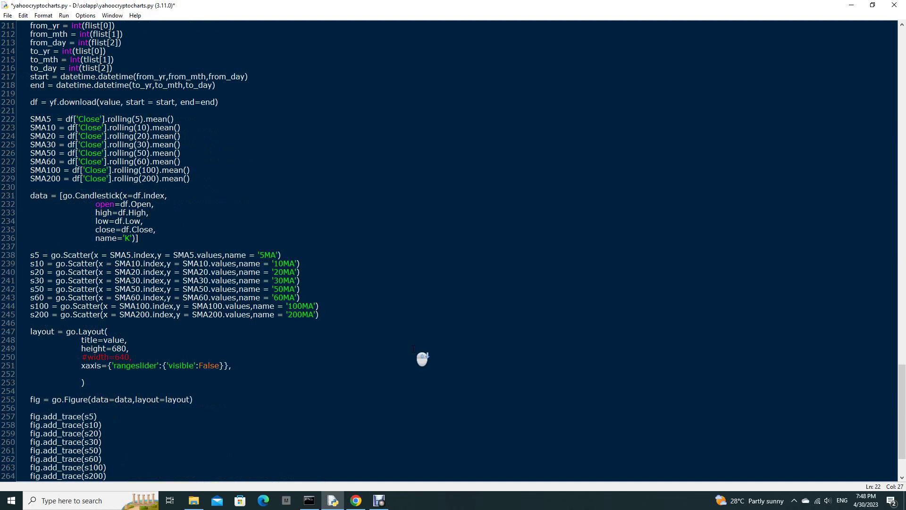
scroll(420, 358, "up", 5)
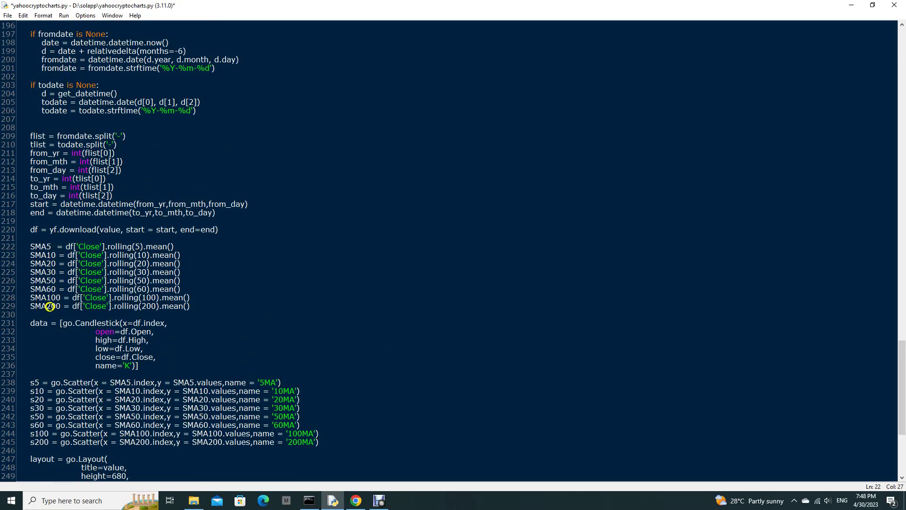
left_click(357, 501)
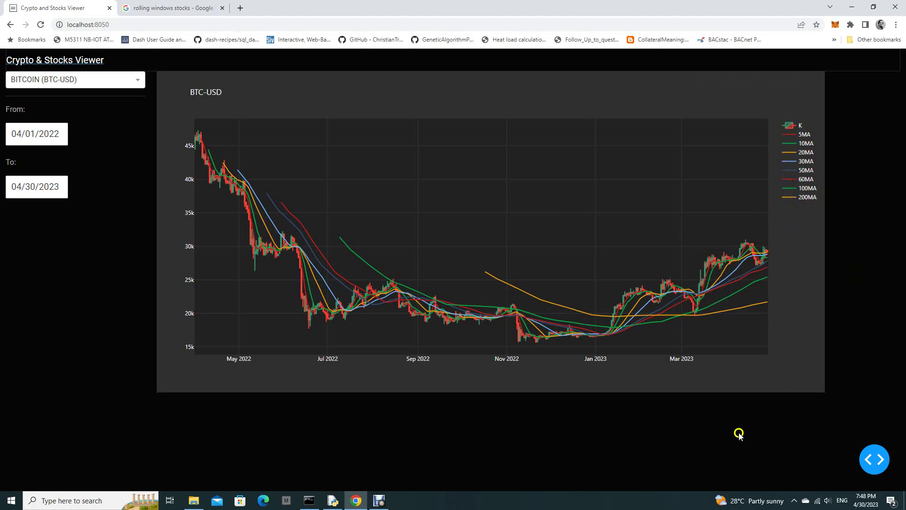
left_click(333, 501)
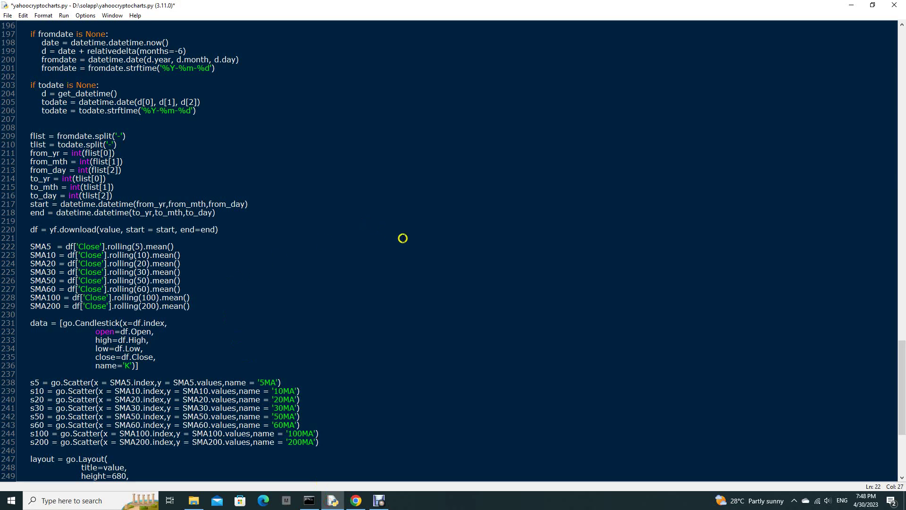
scroll(404, 238, "down", 3)
scroll(508, 238, "down", 3)
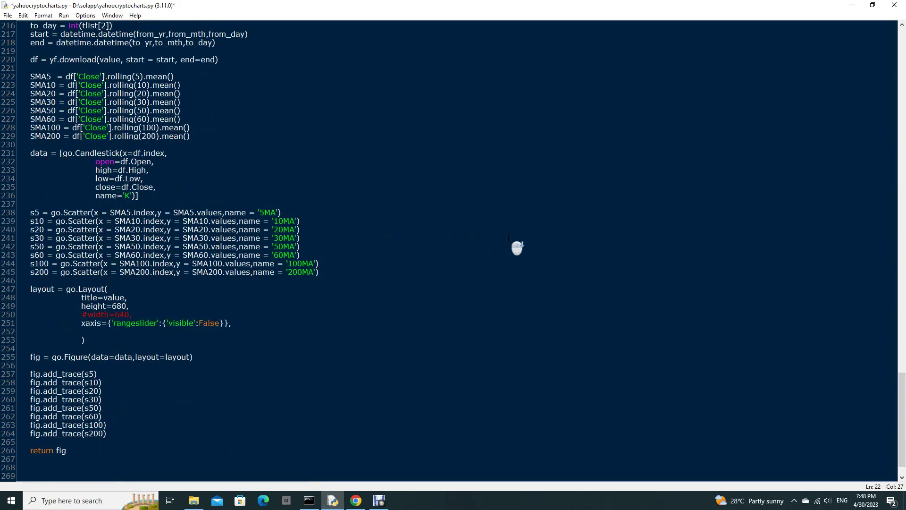
scroll(508, 238, "down", 1)
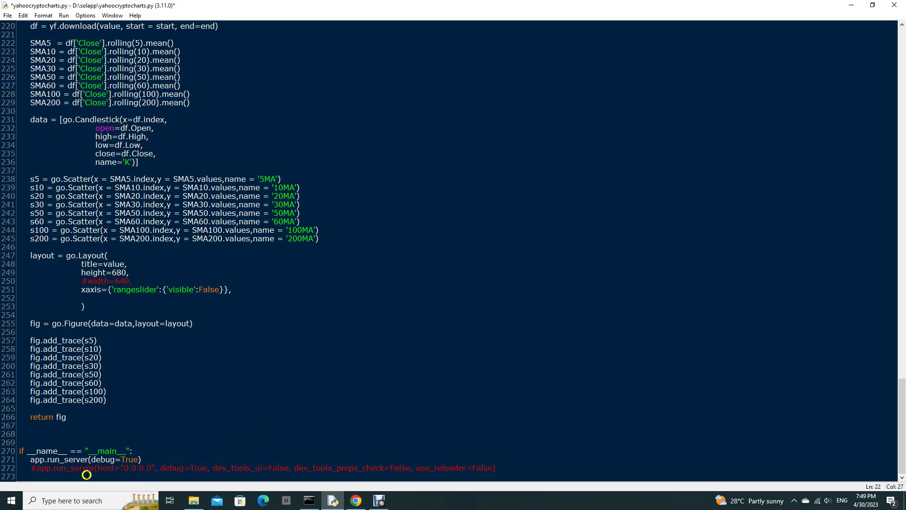
left_click(32, 460)
left_click_drag(37, 468, 357, 482)
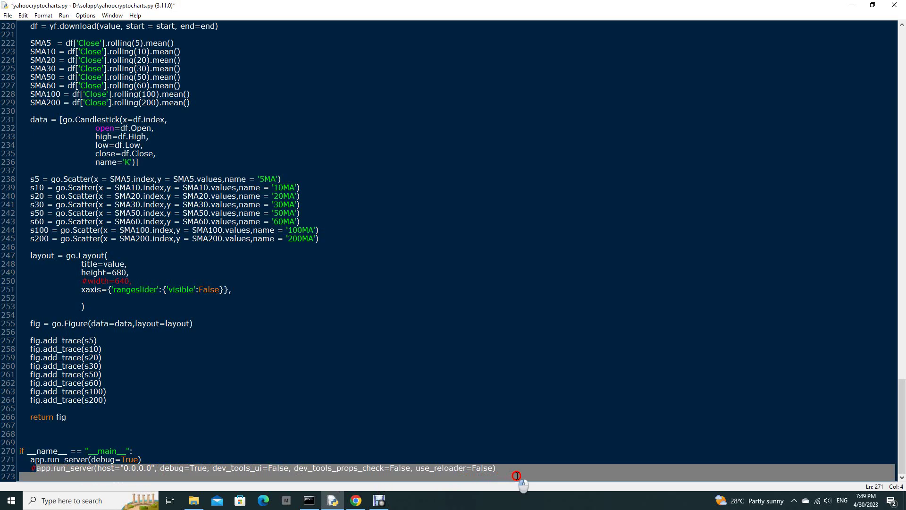
left_click_drag(356, 484, 533, 478)
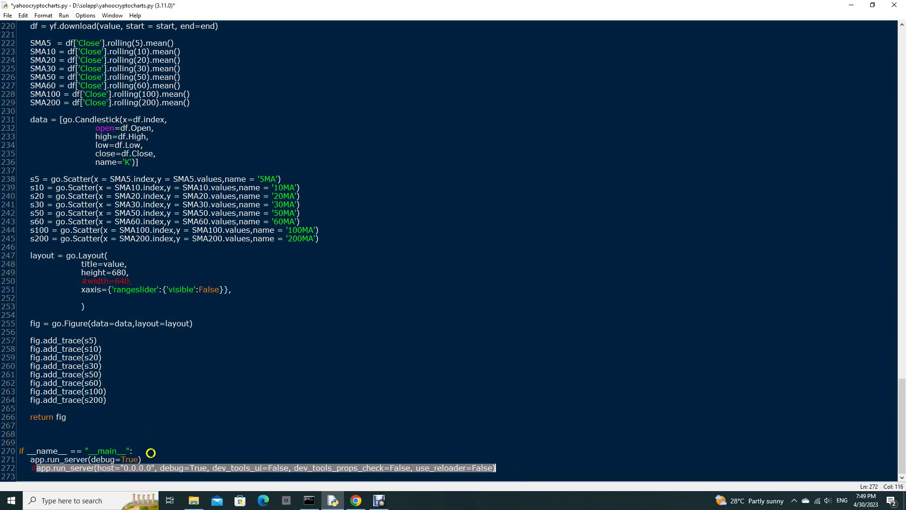
left_click_drag(141, 460, 28, 459)
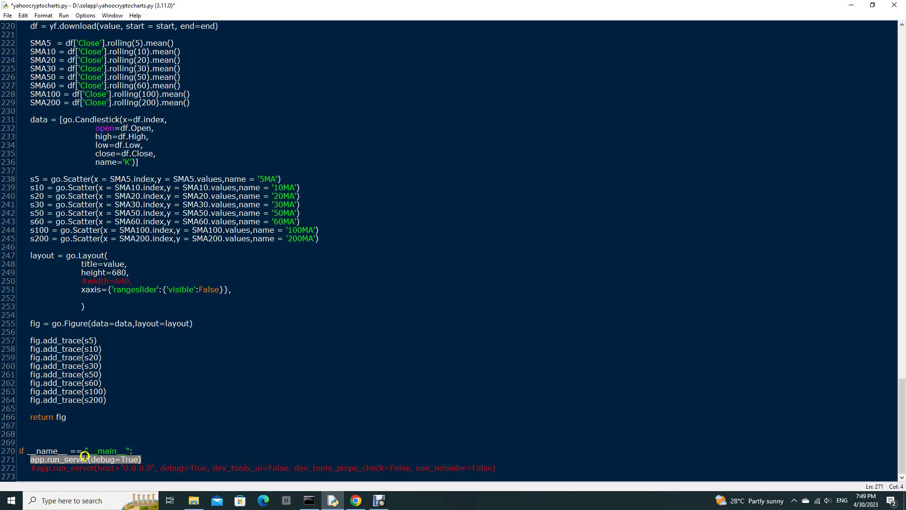
left_click(58, 469)
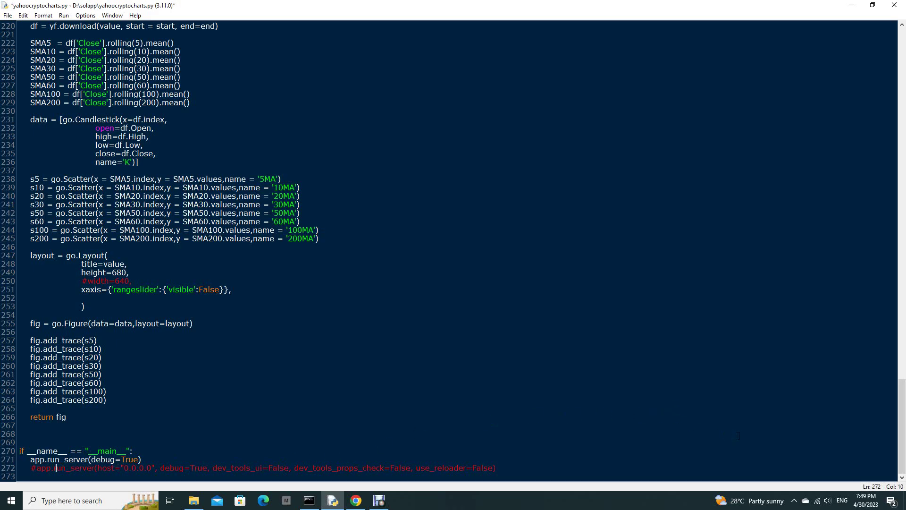
scroll(747, 442, "up", 8)
scroll(747, 443, "up", 12)
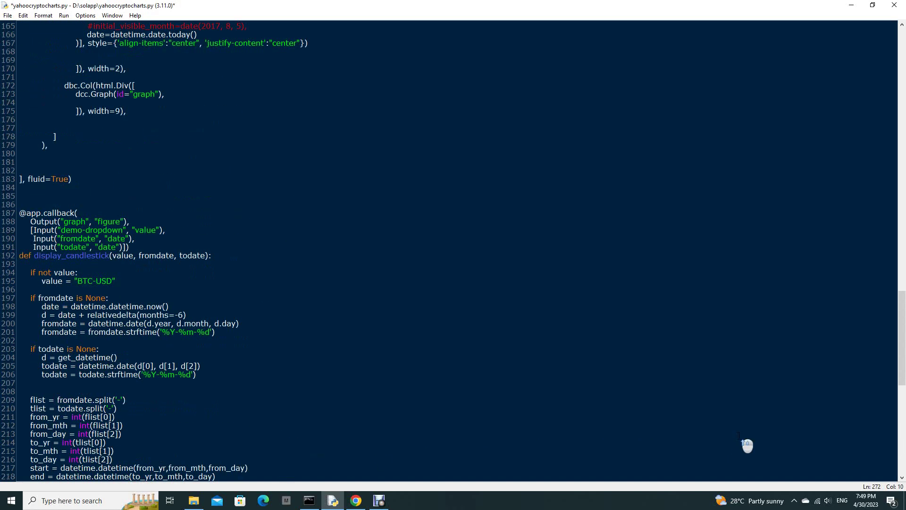
scroll(746, 443, "up", 8)
scroll(747, 445, "up", 12)
scroll(746, 446, "up", 10)
scroll(744, 445, "up", 8)
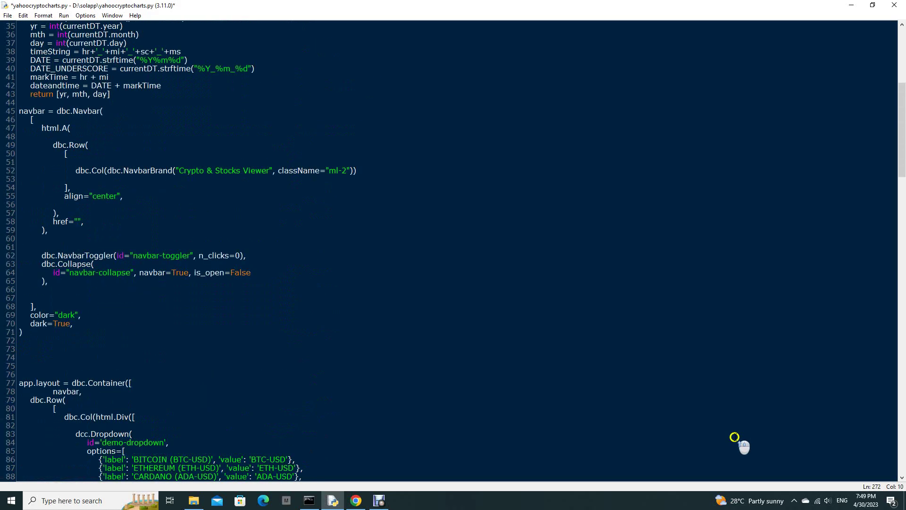
scroll(743, 445, "up", 10)
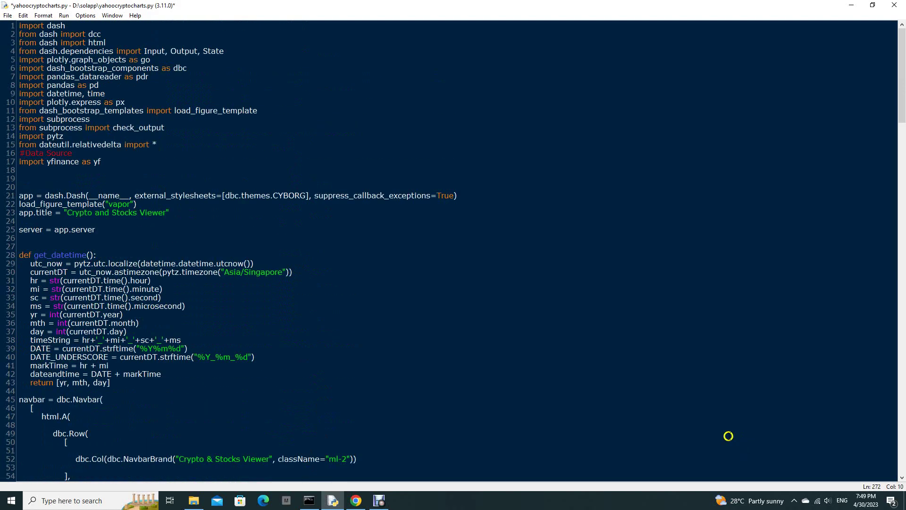
scroll(734, 439, "down", 8)
scroll(736, 443, "down", 7)
scroll(738, 444, "down", 10)
scroll(739, 445, "down", 10)
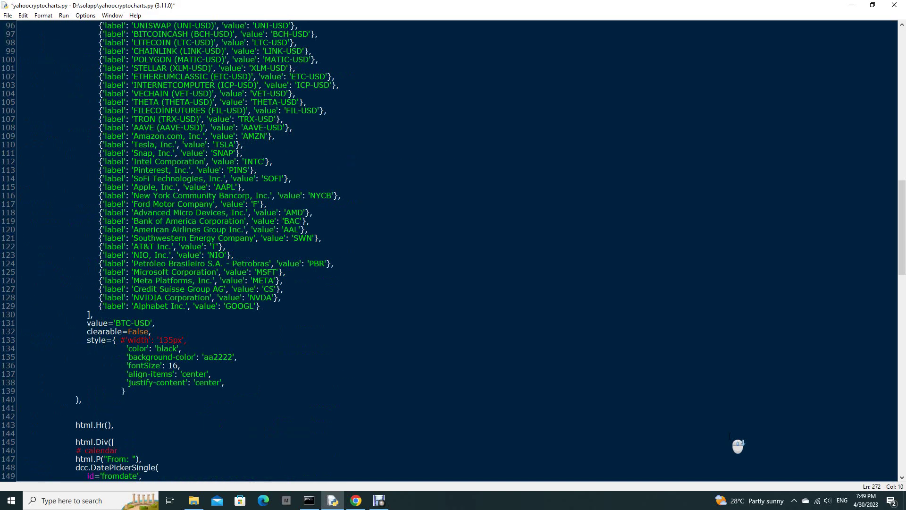
scroll(738, 445, "down", 8)
scroll(739, 445, "down", 7)
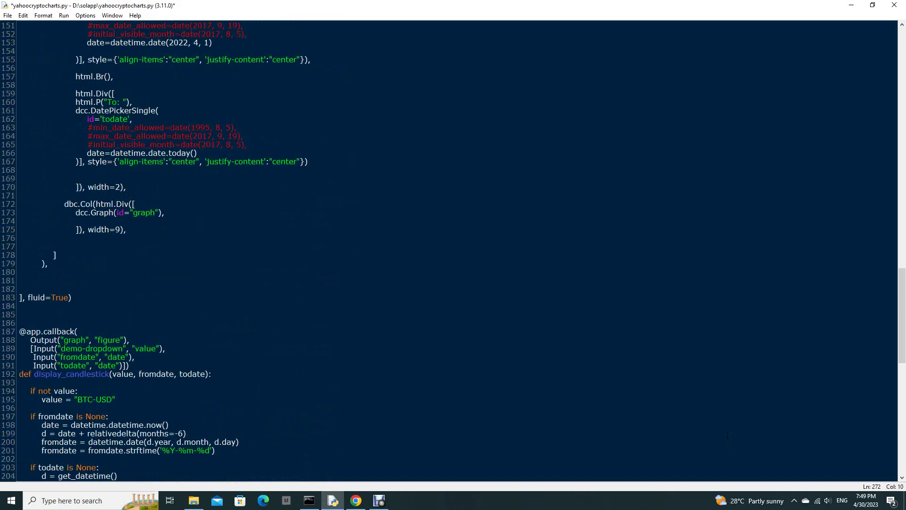
scroll(725, 433, "up", 8)
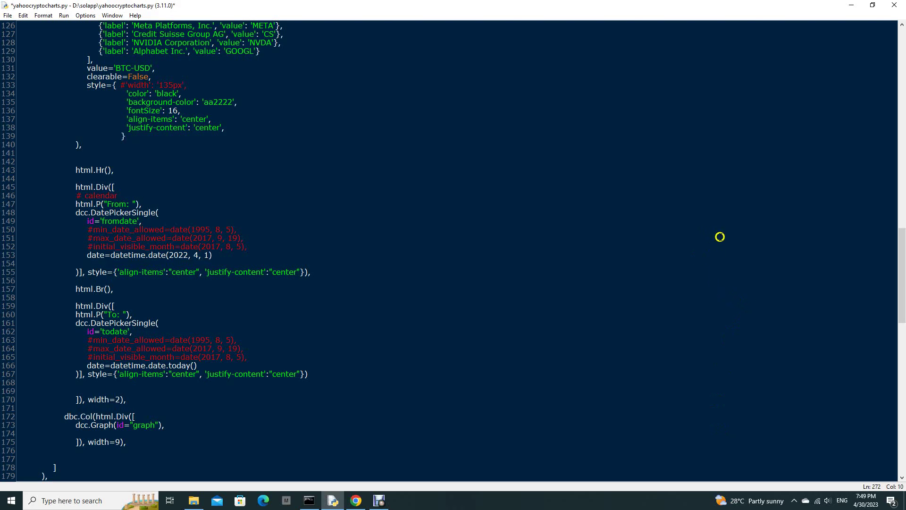
scroll(730, 246, "up", 10)
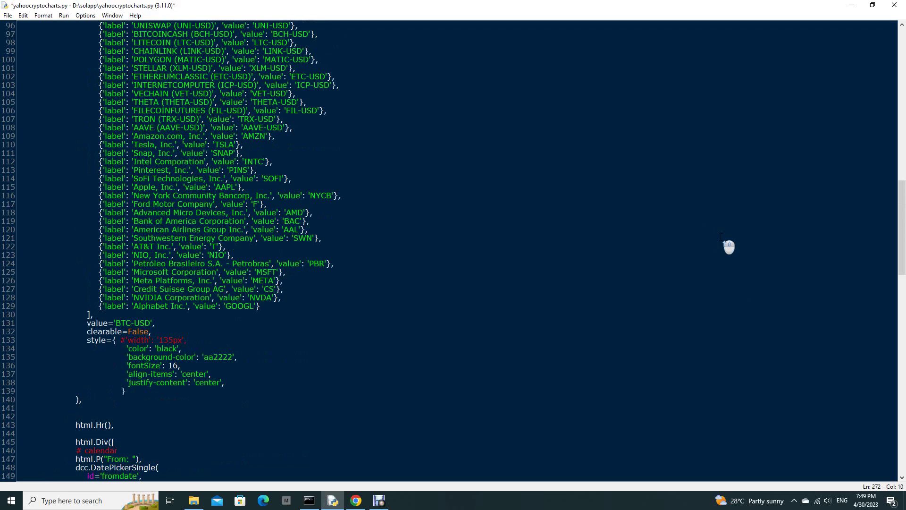
scroll(729, 245, "up", 13)
scroll(730, 246, "down", 13)
scroll(729, 246, "down", 10)
scroll(729, 246, "down", 7)
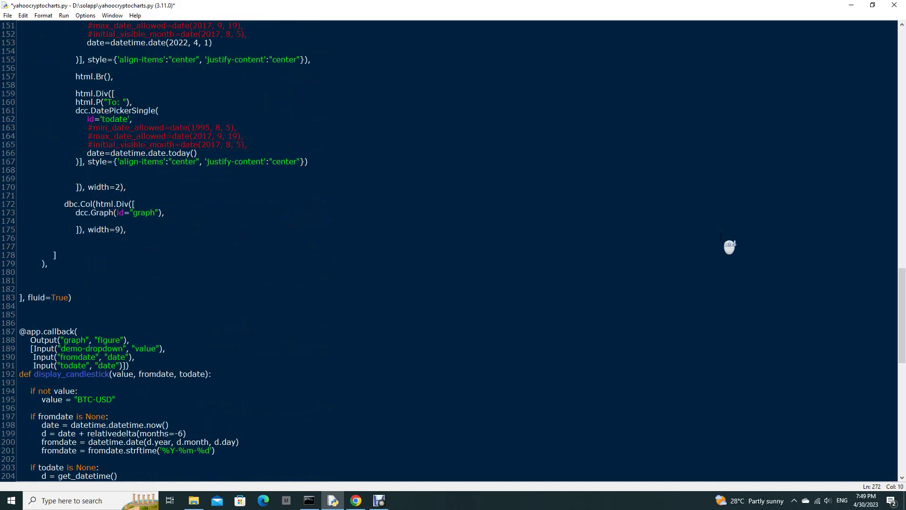
scroll(729, 246, "down", 8)
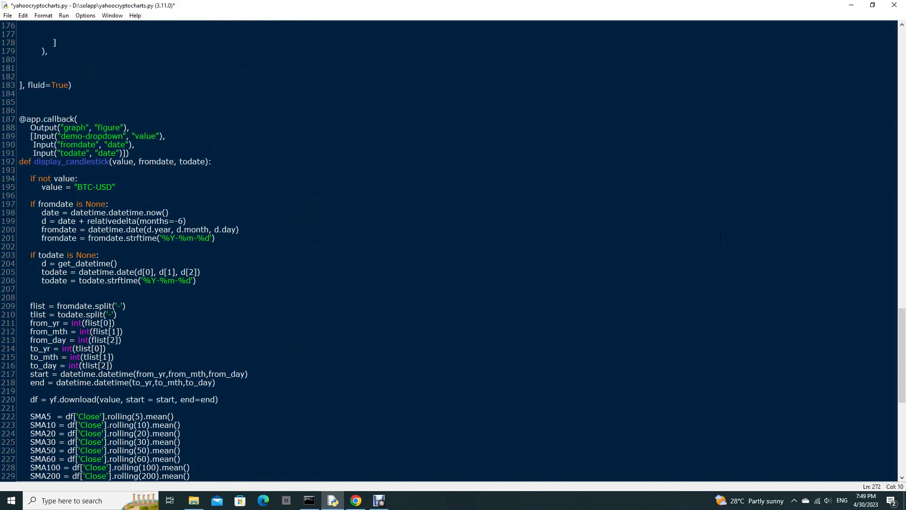